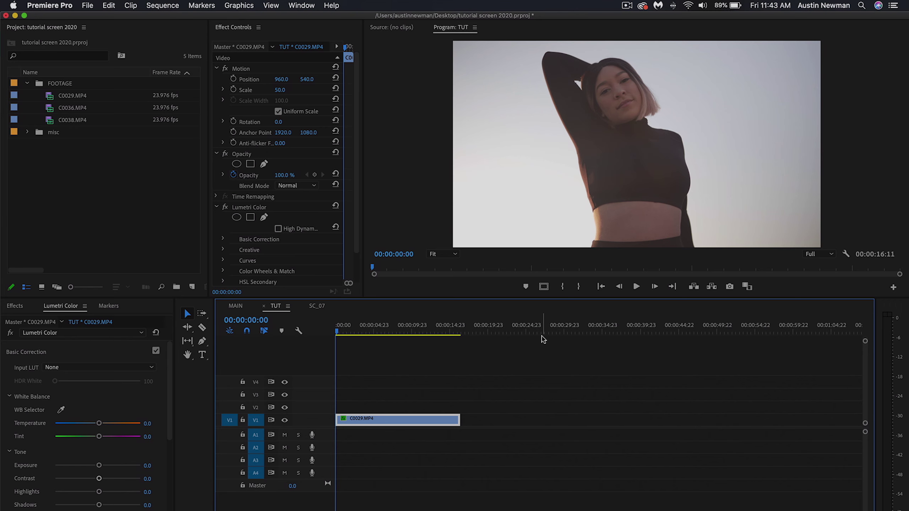
- Turn the C0029.MP4 clip black and white by setting its Lumetri Basic Correction saturation to 0
{"action": "left_click_drag", "start_coordinate": [344, 331], "coordinate": [388, 332]}
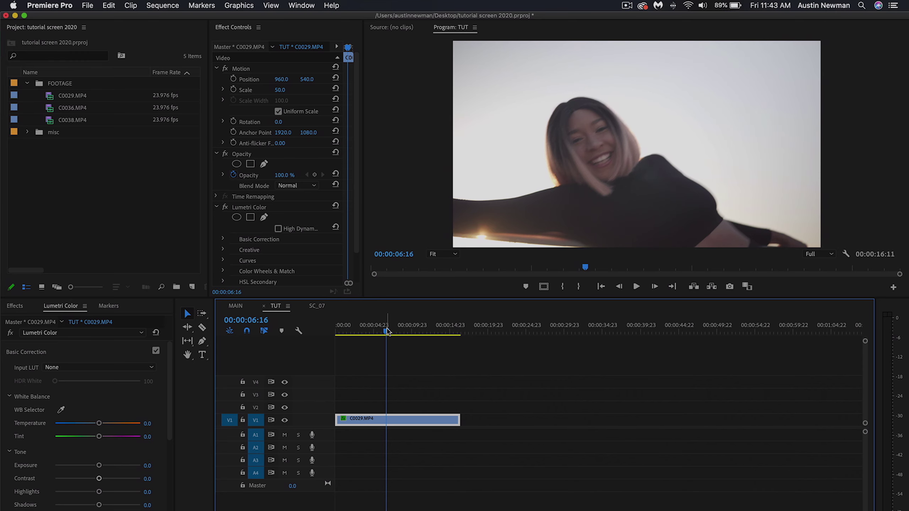
{"action": "key", "text": "space"}
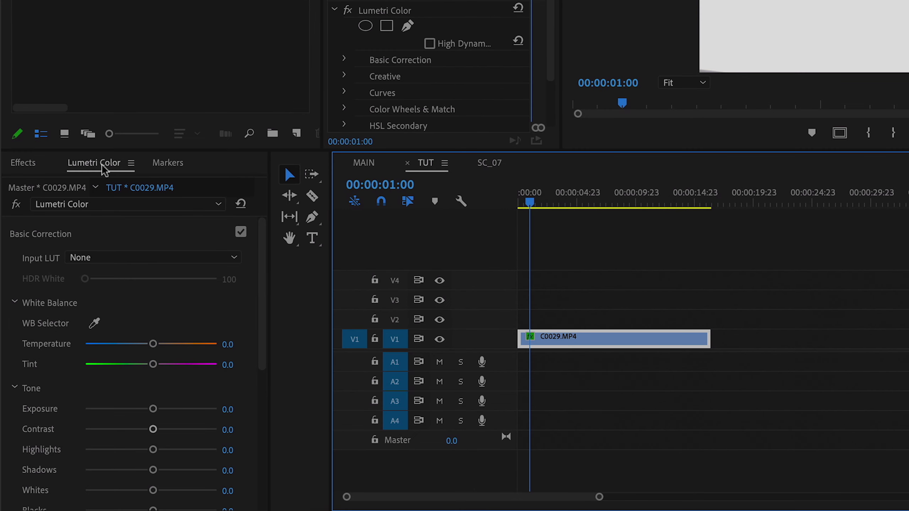
{"action": "left_click", "coordinate": [52, 236]}
{"action": "left_click", "coordinate": [28, 238]}
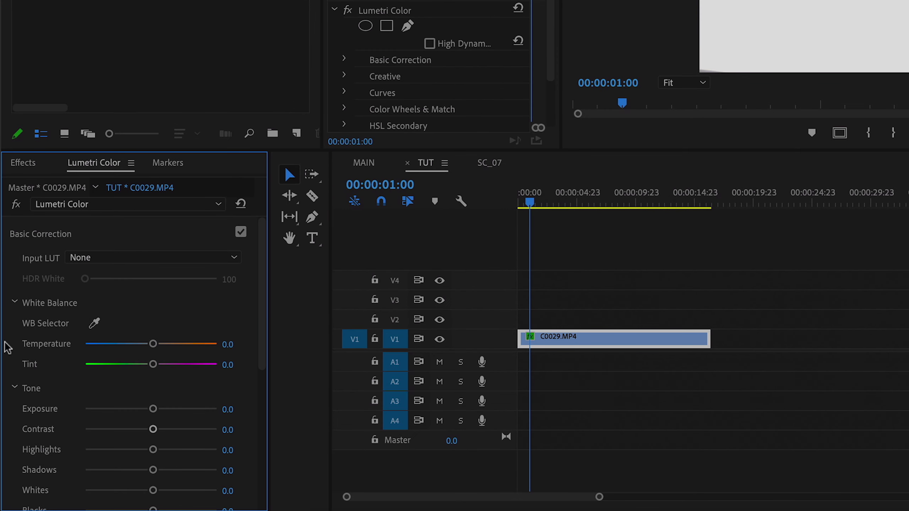
{"action": "scroll", "coordinate": [6, 343], "scroll_direction": "down", "scroll_amount": 5}
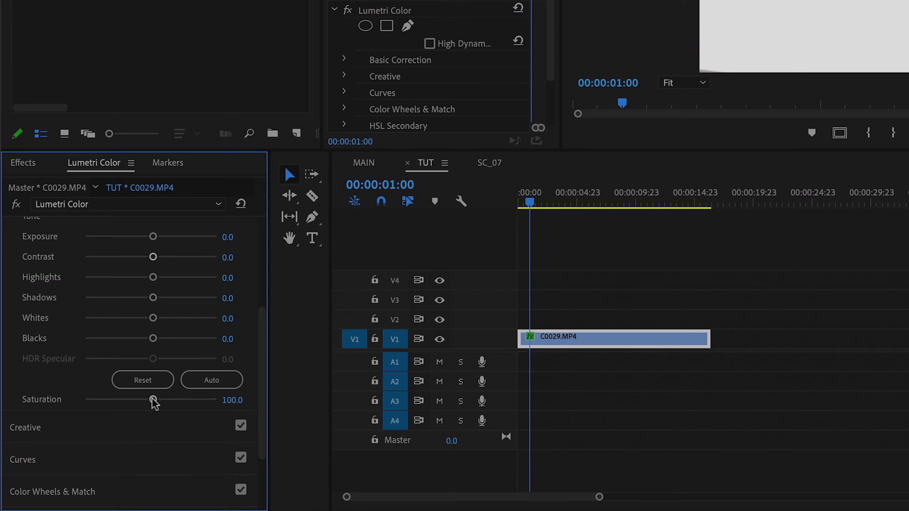
{"action": "left_click_drag", "start_coordinate": [153, 400], "coordinate": [3, 412]}
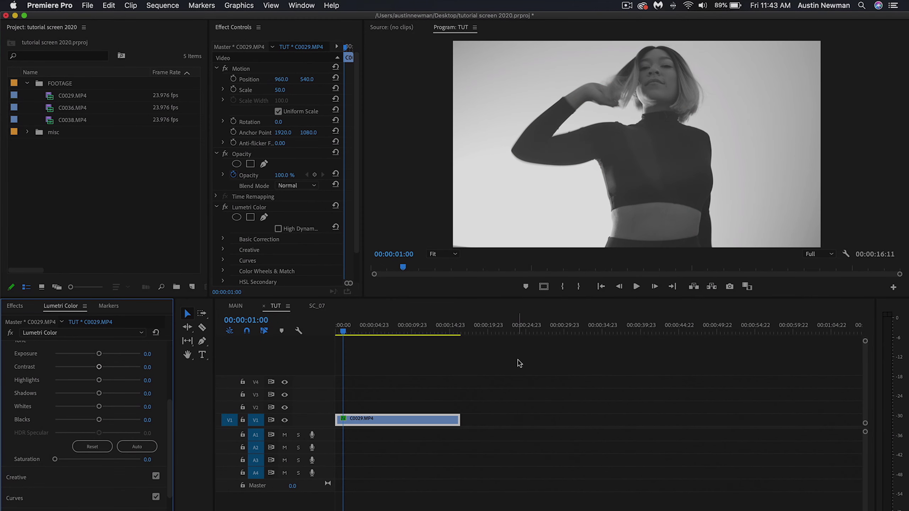
- Shape the clip's white RGB curve into a three-point S-curve, lowering the shadows and raising the highlights for more contrast
{"action": "scroll", "coordinate": [5, 390], "scroll_direction": "up", "scroll_amount": 4}
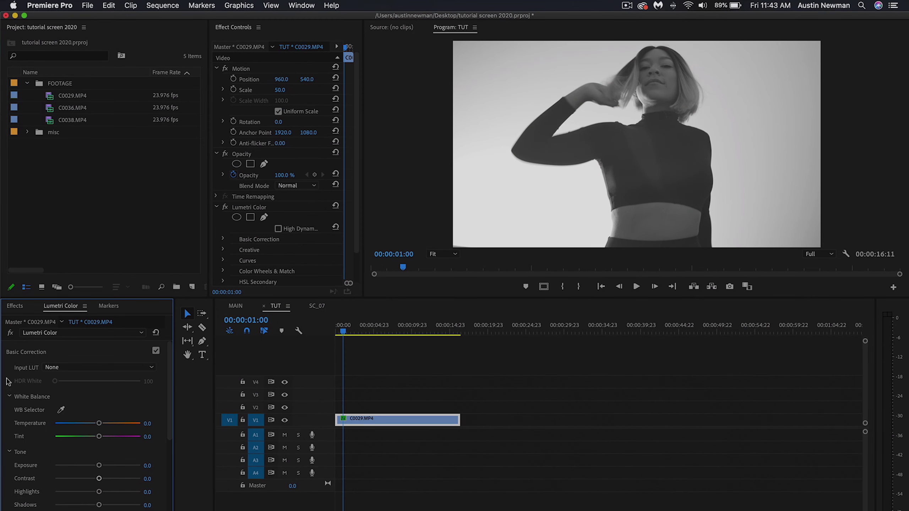
{"action": "left_click", "coordinate": [30, 355]}
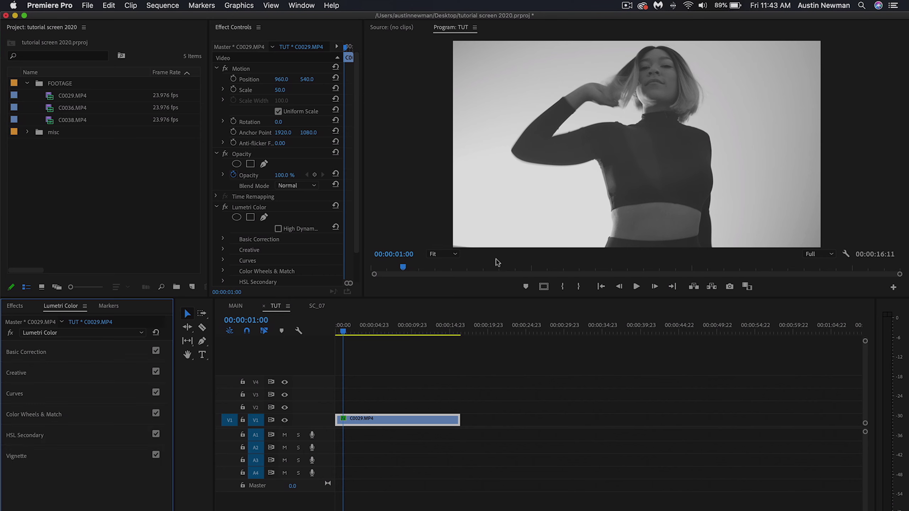
{"action": "left_click", "coordinate": [21, 397]}
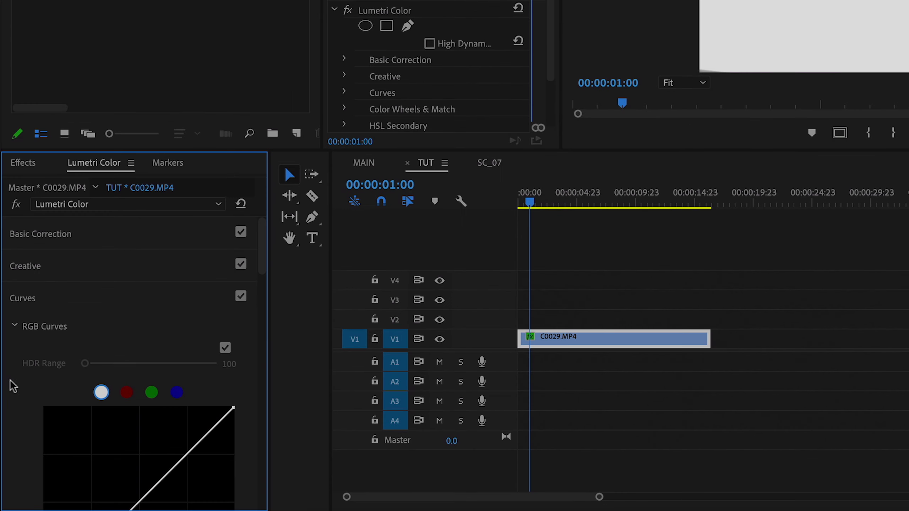
{"action": "scroll", "coordinate": [7, 451], "scroll_direction": "down", "scroll_amount": 3}
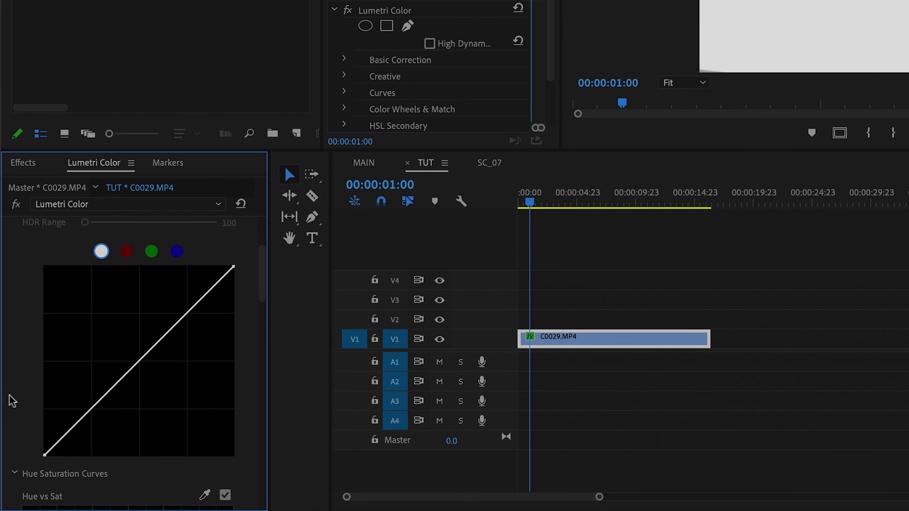
{"action": "left_click", "coordinate": [92, 409]}
{"action": "left_click", "coordinate": [140, 360]}
{"action": "left_click", "coordinate": [185, 315]}
{"action": "left_click_drag", "start_coordinate": [91, 409], "coordinate": [109, 411]}
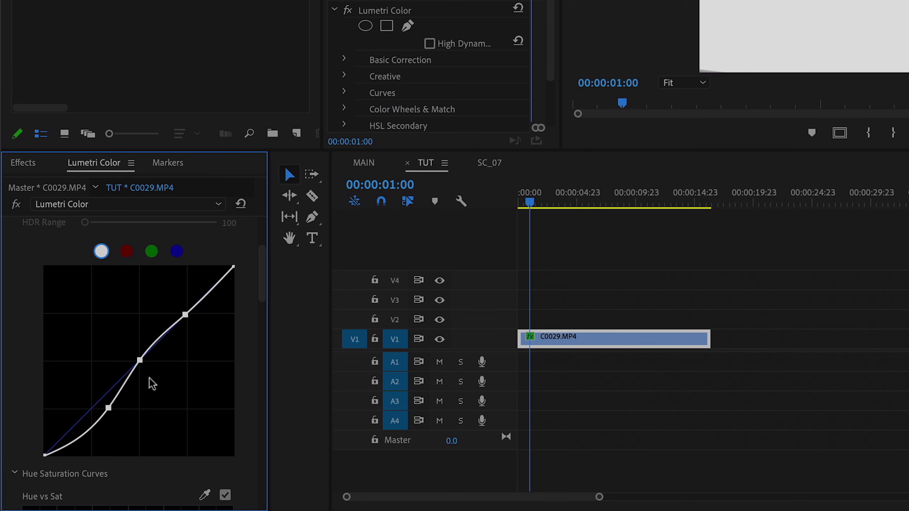
{"action": "left_click_drag", "start_coordinate": [185, 317], "coordinate": [166, 316]}
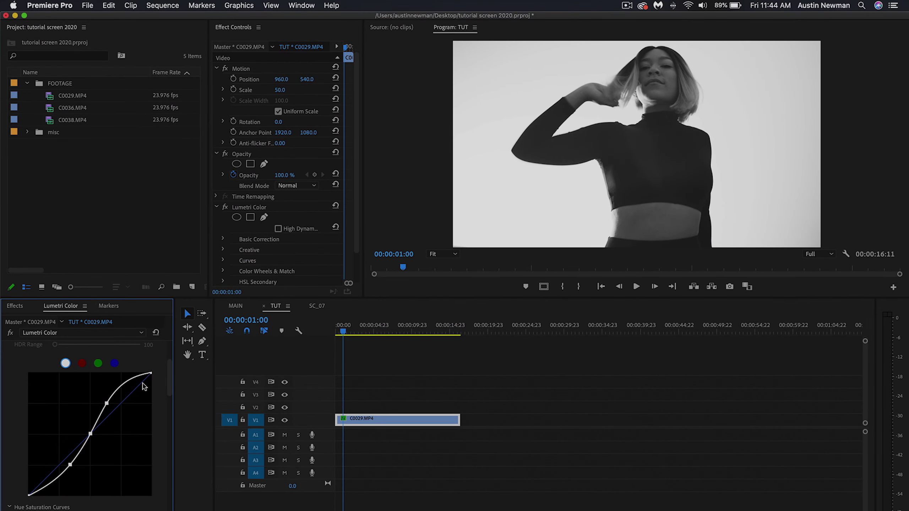
{"action": "scroll", "coordinate": [11, 425], "scroll_direction": "up", "scroll_amount": 3}
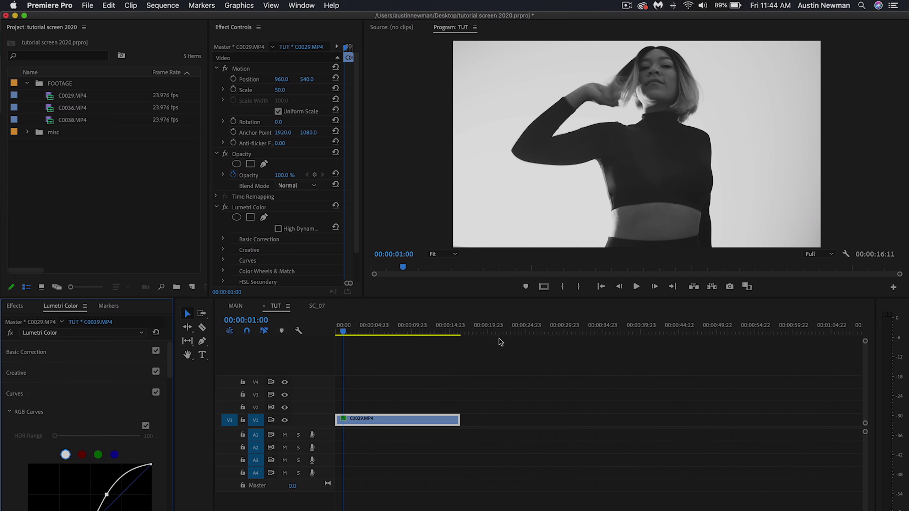
{"action": "left_click_drag", "start_coordinate": [351, 330], "coordinate": [358, 331]}
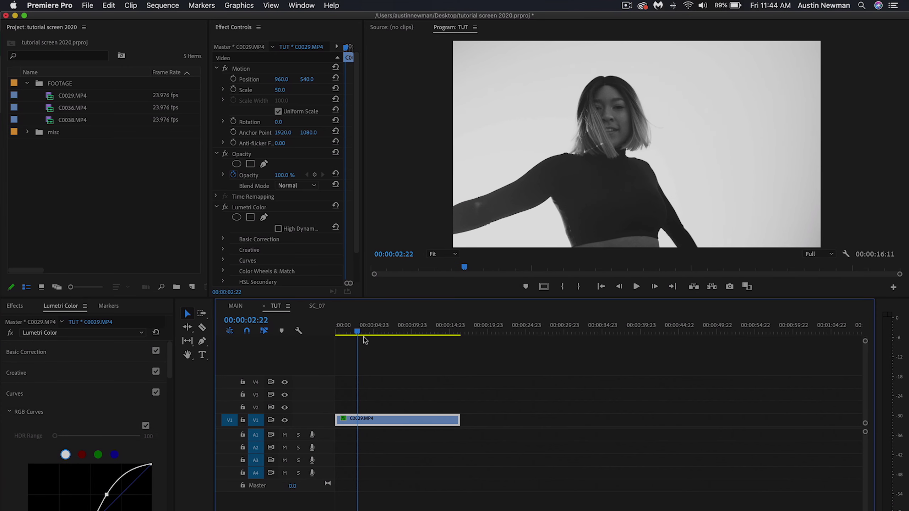
- Create a 1920 × 1080 color matte in pure red (FF0000) and name it "red"
{"action": "left_click", "coordinate": [104, 234]}
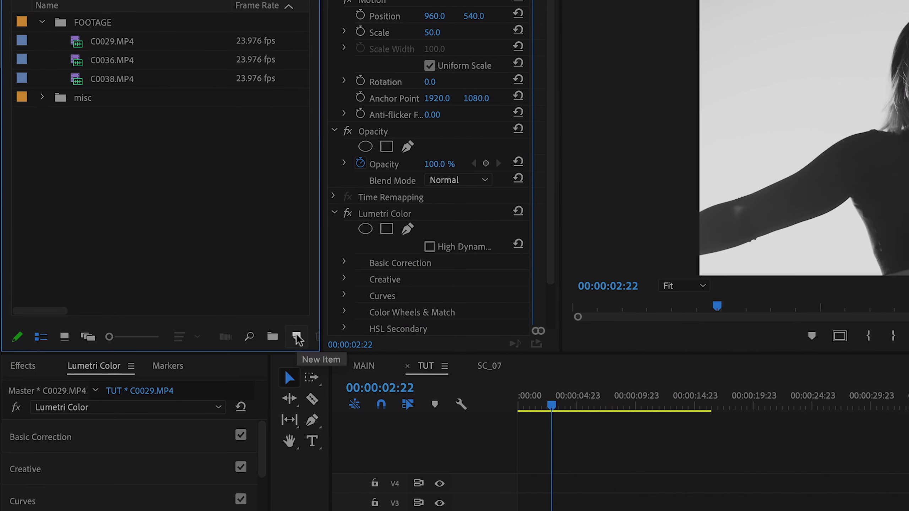
{"action": "left_click", "coordinate": [297, 337]}
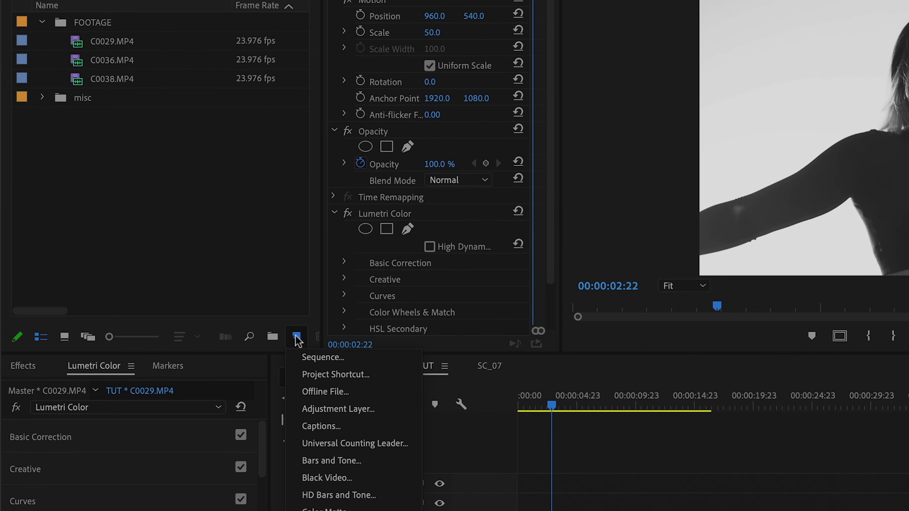
{"action": "left_click", "coordinate": [408, 508]}
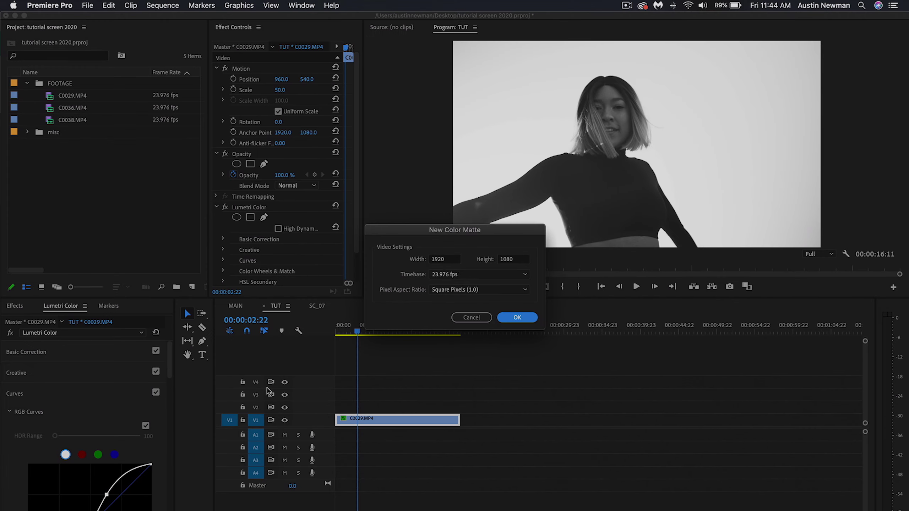
{"action": "left_click", "coordinate": [517, 317]}
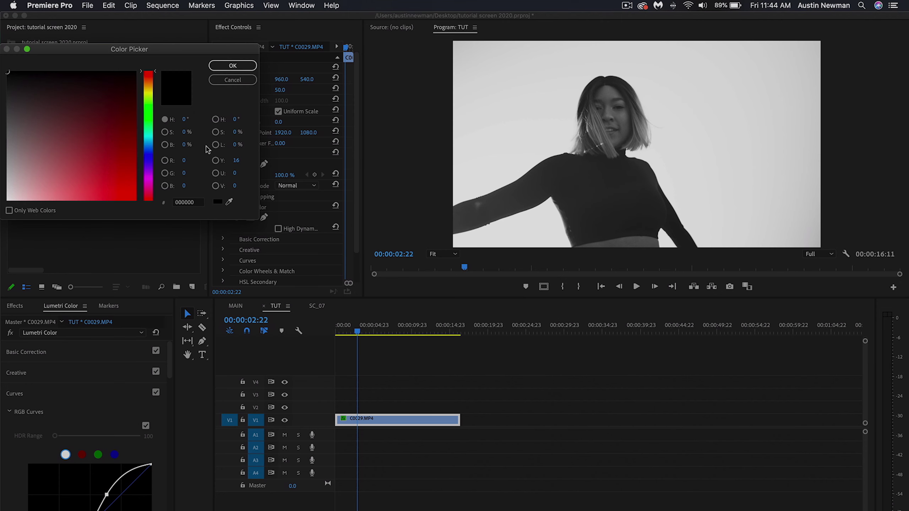
{"action": "left_click_drag", "start_coordinate": [49, 132], "coordinate": [206, 265]}
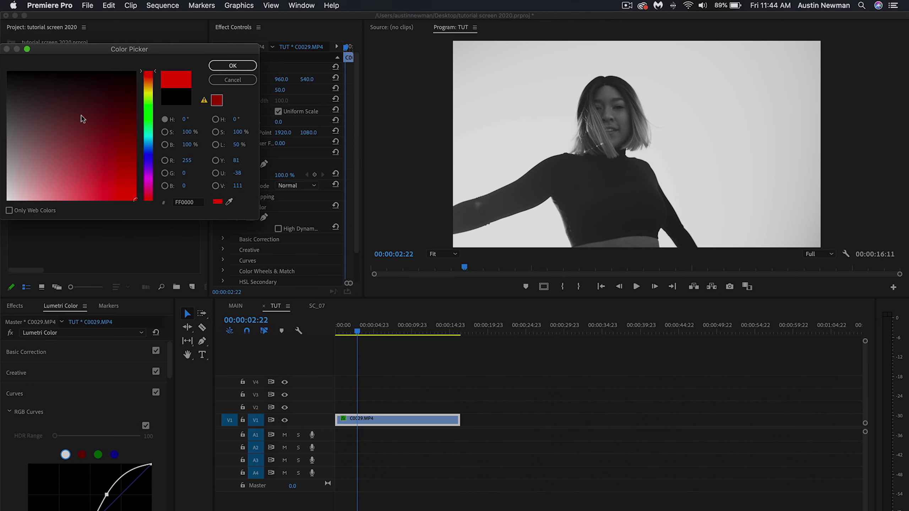
{"action": "left_click", "coordinate": [236, 66]}
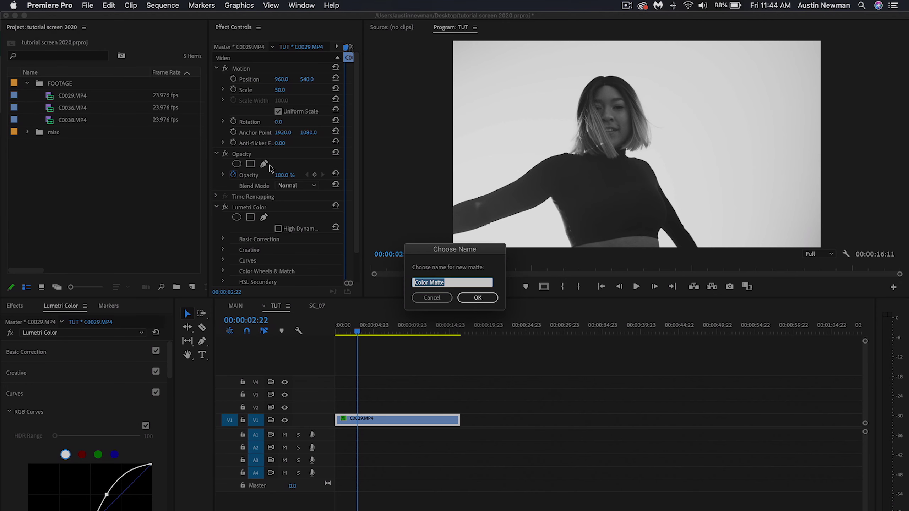
{"action": "type", "text": "red"}
{"action": "key", "text": "Return"}
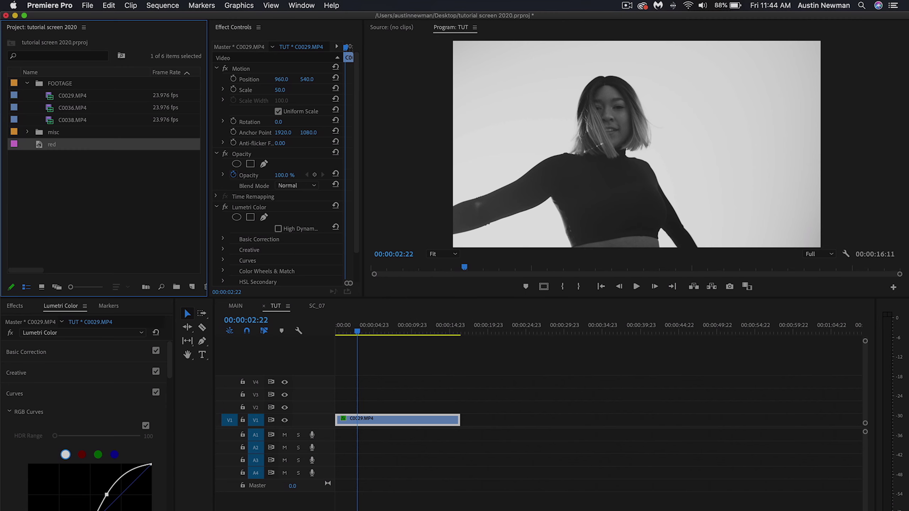
- Place the red matte on V2 over the full length of the C0029.MP4 clip and set its blend mode to Multiply
{"action": "left_click_drag", "start_coordinate": [40, 144], "coordinate": [460, 406]}
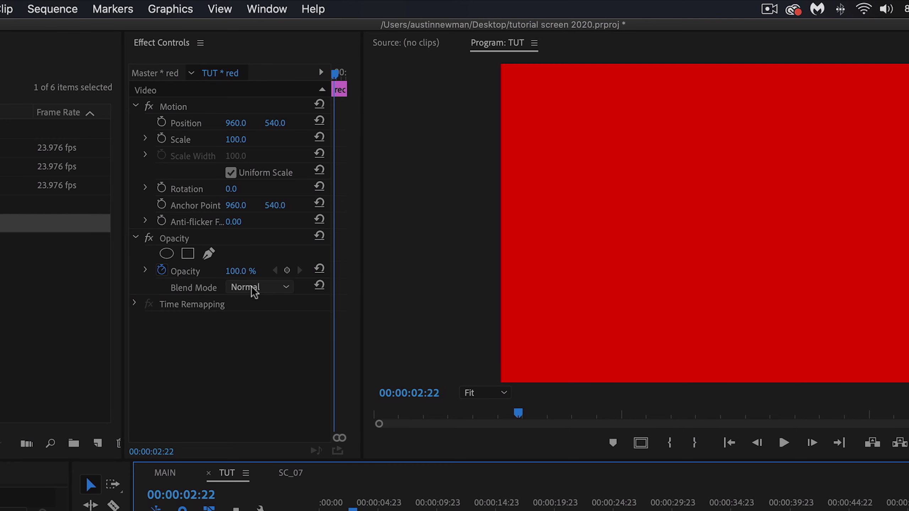
{"action": "left_click", "coordinate": [265, 291]}
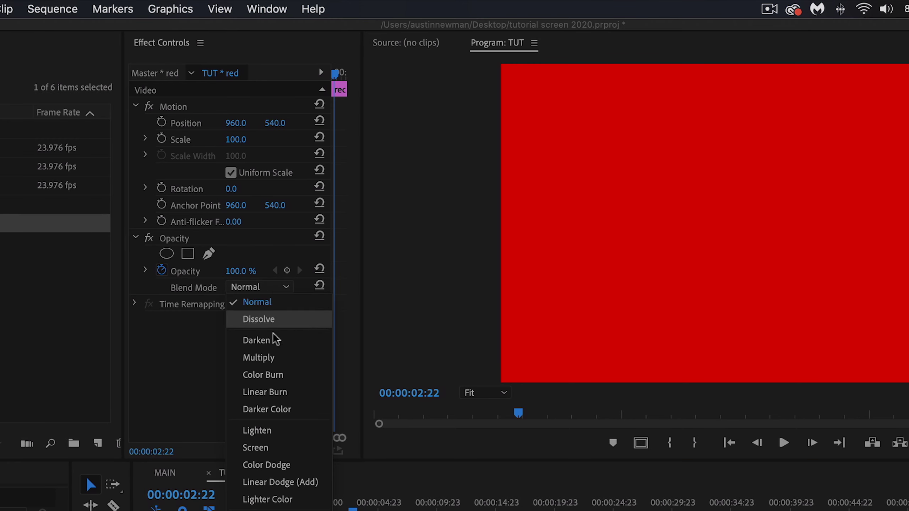
{"action": "left_click", "coordinate": [275, 358]}
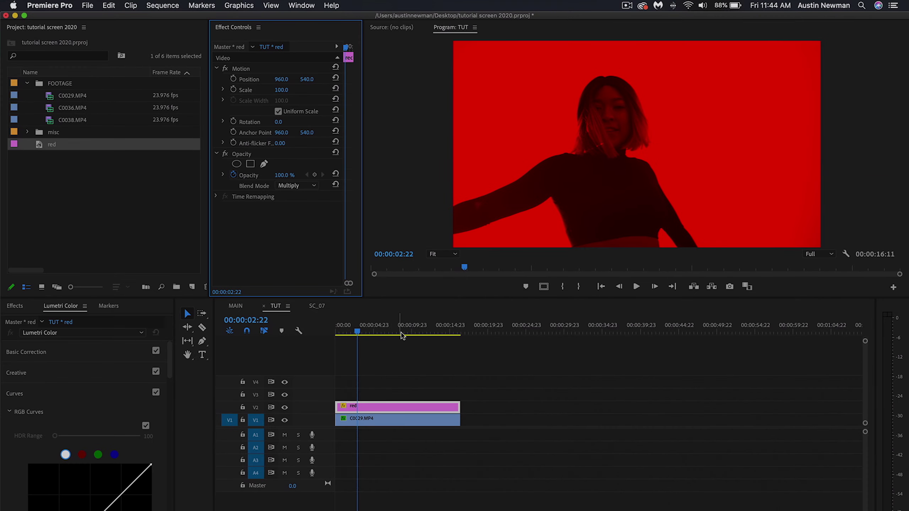
{"action": "mouse_move", "coordinate": [376, 327]}
{"action": "left_mouse_down"}
{"action": "mouse_move", "coordinate": [362, 327]}
{"action": "mouse_move", "coordinate": [394, 324]}
{"action": "left_mouse_up"}
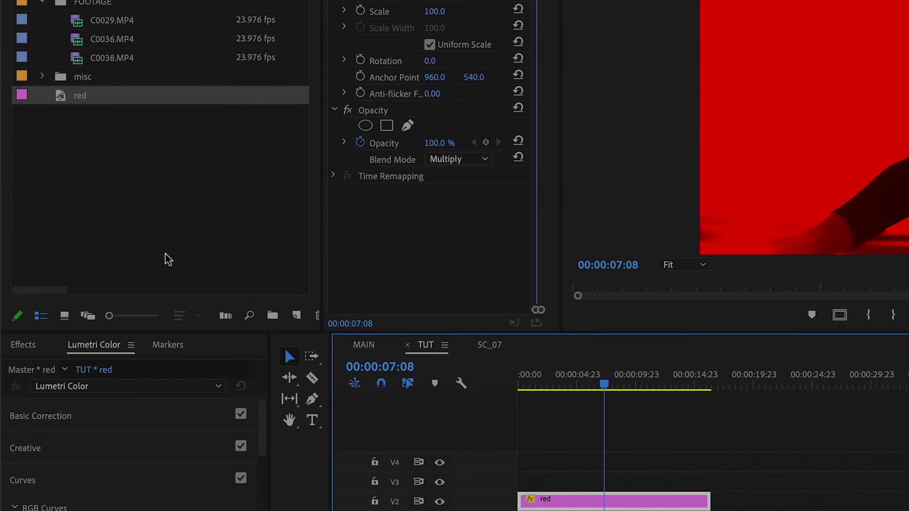
- Create a second 1920 × 1080 color matte in a medium-dark blue and name it "bue"
{"action": "left_click", "coordinate": [106, 250]}
{"action": "left_click", "coordinate": [297, 315]}
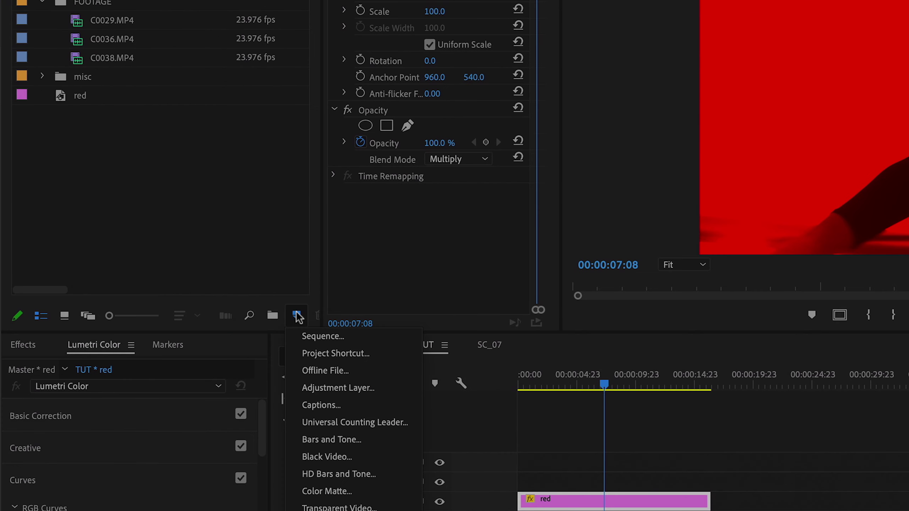
{"action": "left_click", "coordinate": [372, 496]}
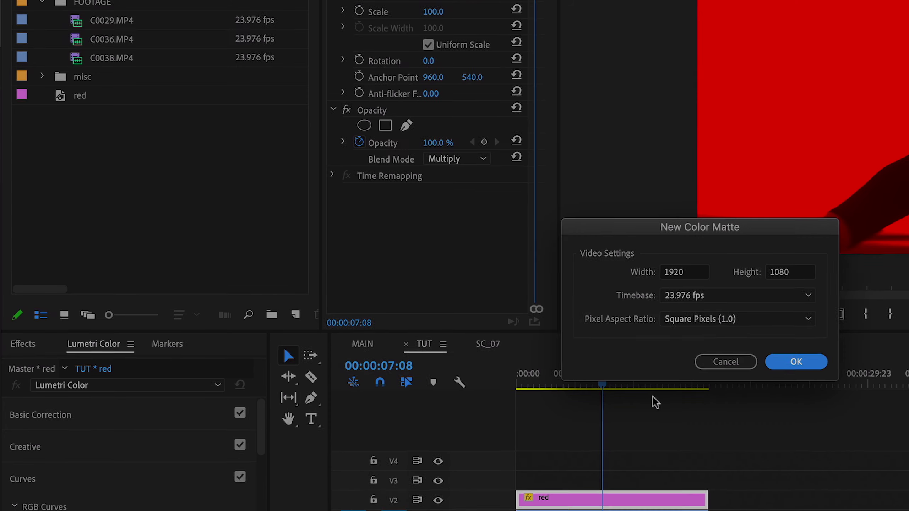
{"action": "left_click", "coordinate": [518, 317]}
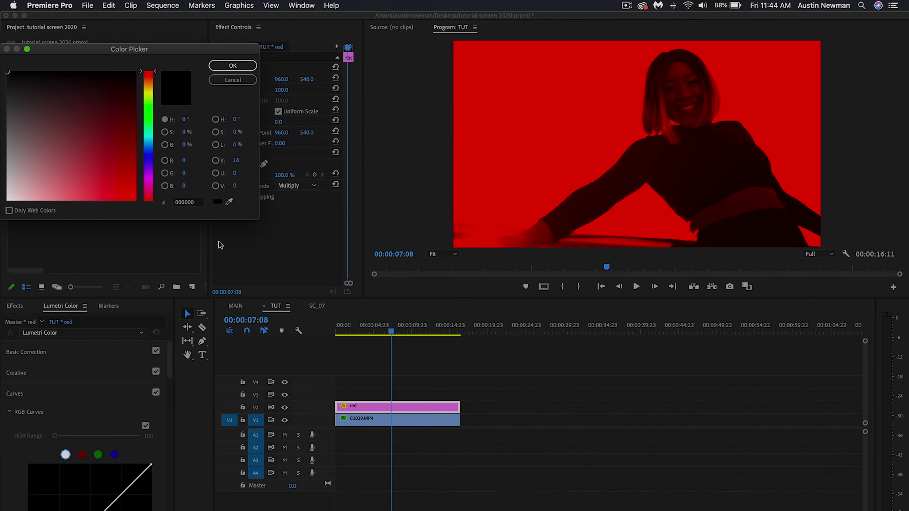
{"action": "left_click", "coordinate": [149, 154]}
{"action": "left_click_drag", "start_coordinate": [104, 168], "coordinate": [101, 161]}
{"action": "left_click", "coordinate": [233, 66]}
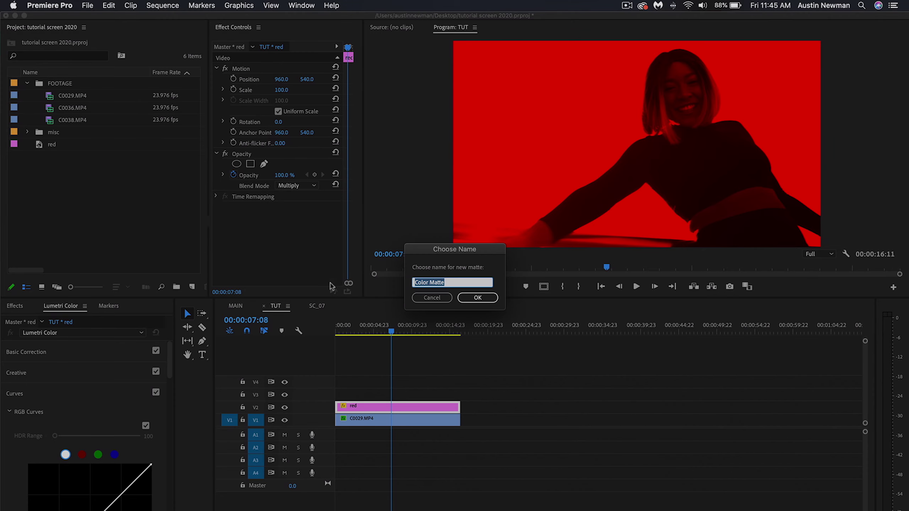
{"action": "type", "text": "bue"}
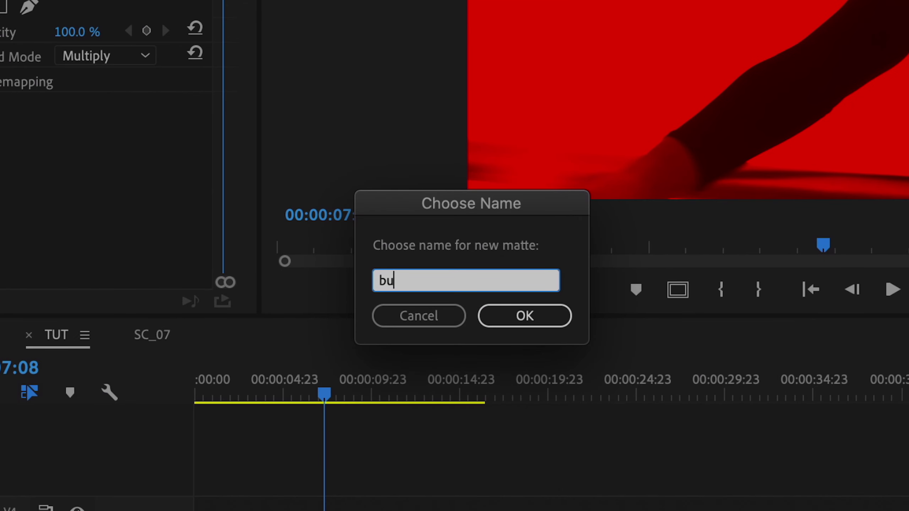
{"action": "key", "text": "Return"}
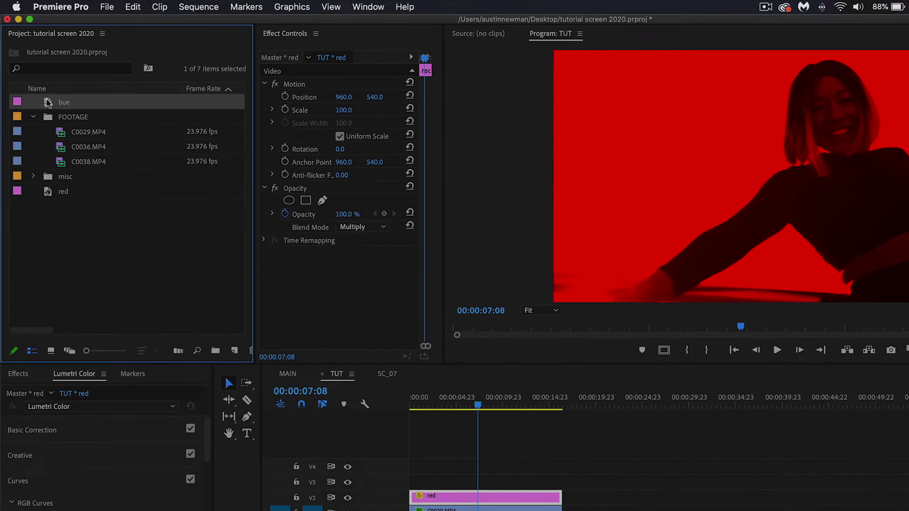
- Place the blue matte on V3 over the full clip length, set its blend mode to Lighten, and preview the sequence from the start
{"action": "left_click_drag", "start_coordinate": [54, 87], "coordinate": [460, 394]}
{"action": "left_click", "coordinate": [410, 396]}
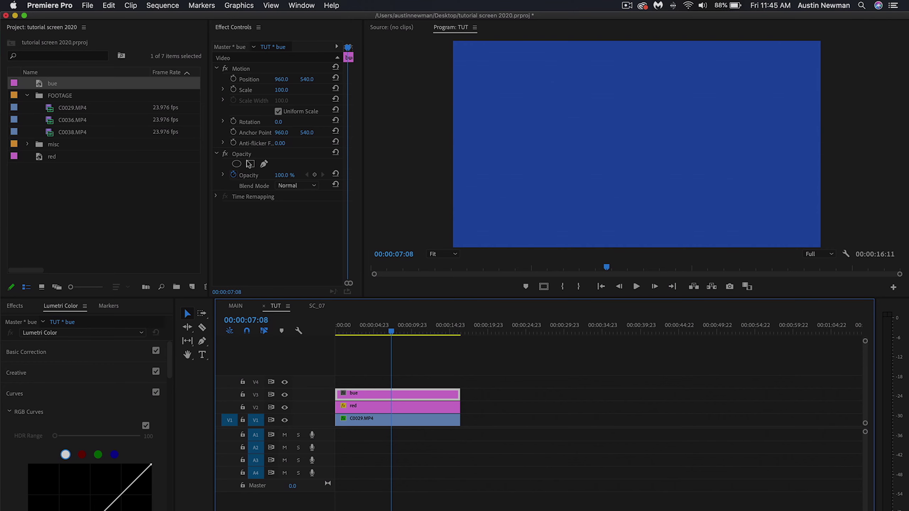
{"action": "left_click", "coordinate": [301, 190]}
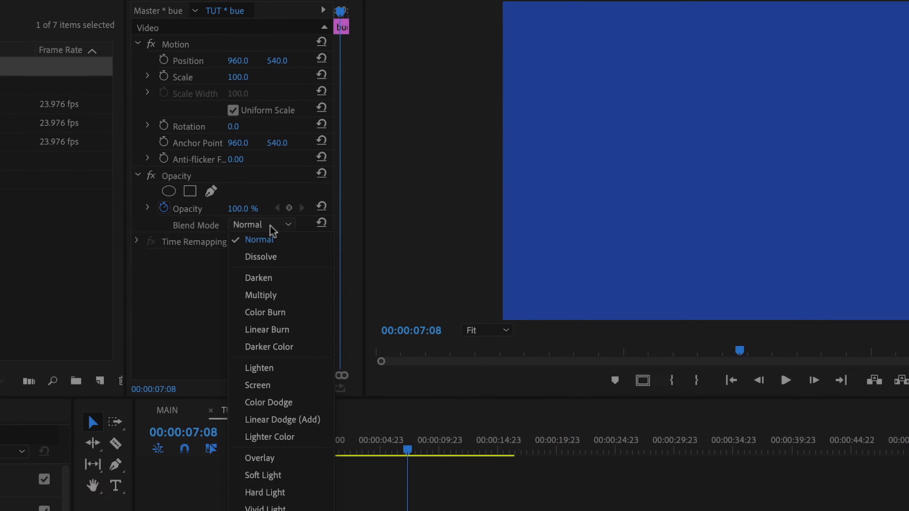
{"action": "left_click", "coordinate": [276, 369]}
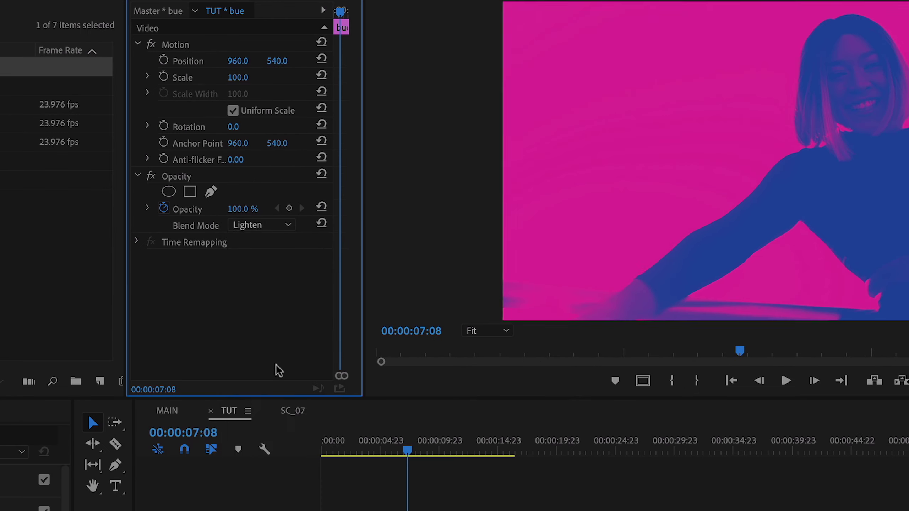
{"action": "left_click", "coordinate": [337, 328]}
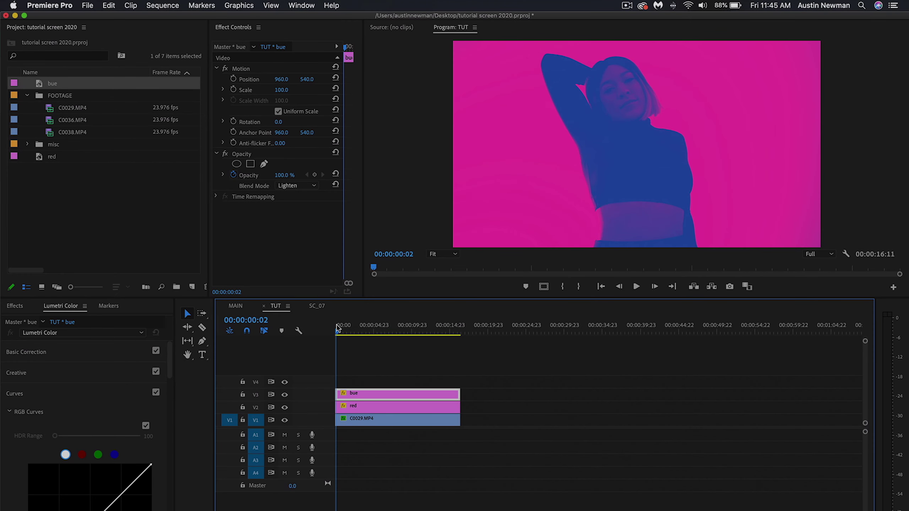
{"action": "key", "text": "space"}
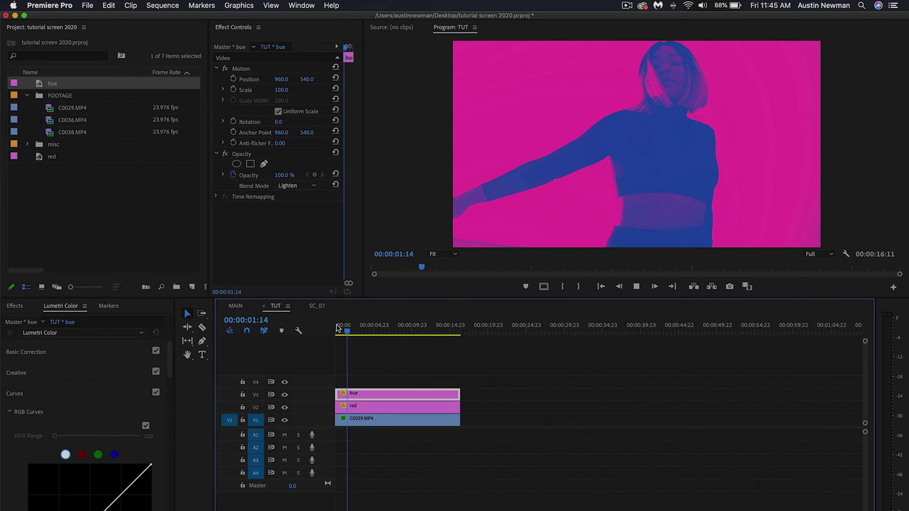
- Stop the preview and try a stronger Basic Correction contrast on the blue matte in Lumetri Color
{"action": "key", "text": "space"}
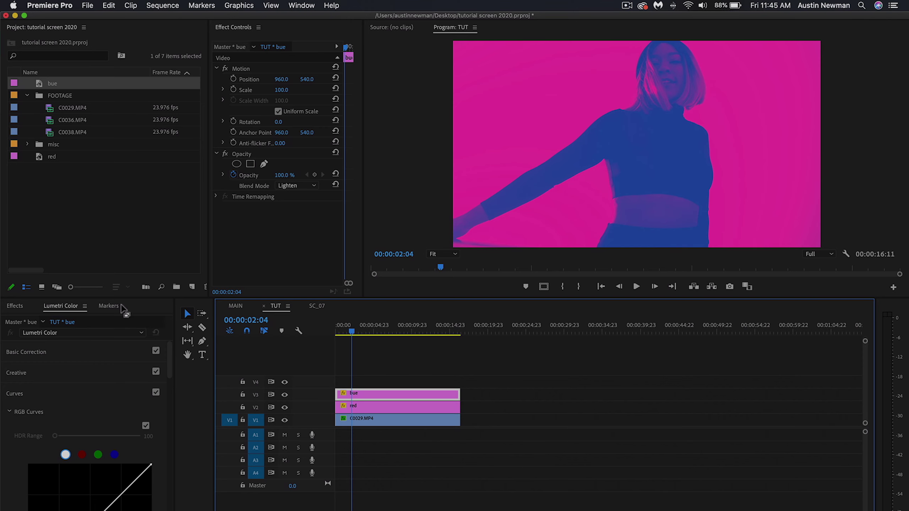
{"action": "left_click", "coordinate": [37, 353]}
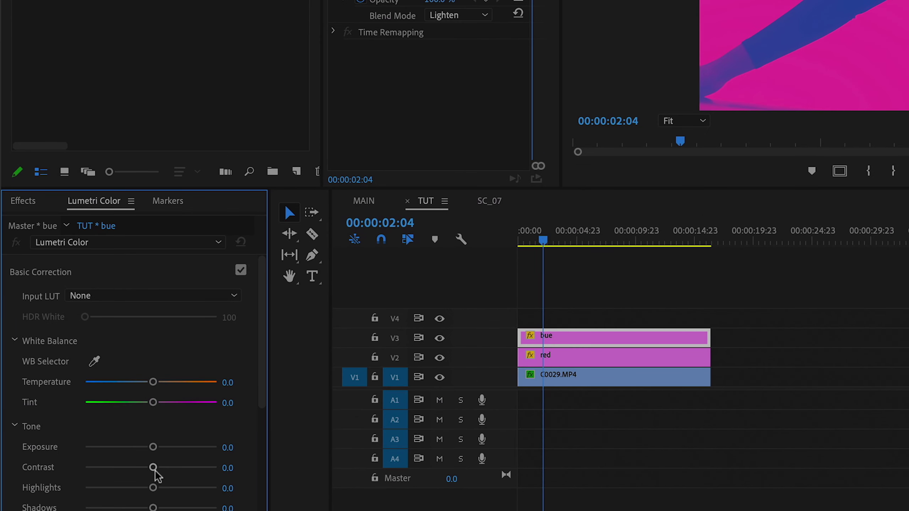
{"action": "left_click_drag", "start_coordinate": [99, 479], "coordinate": [200, 471]}
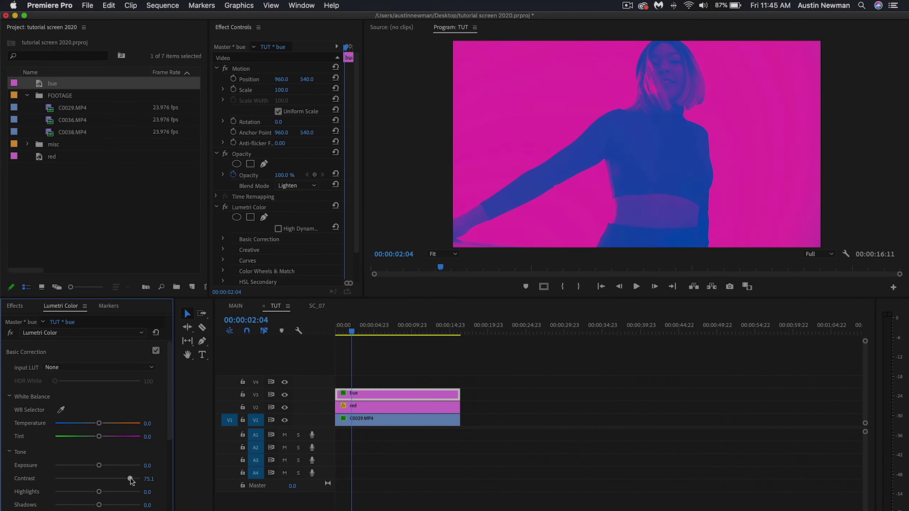
{"action": "mouse_move", "coordinate": [131, 480]}
{"action": "left_mouse_down"}
{"action": "mouse_move", "coordinate": [139, 482]}
{"action": "mouse_move", "coordinate": [131, 482]}
{"action": "left_mouse_up"}
{"action": "left_click", "coordinate": [370, 369]}
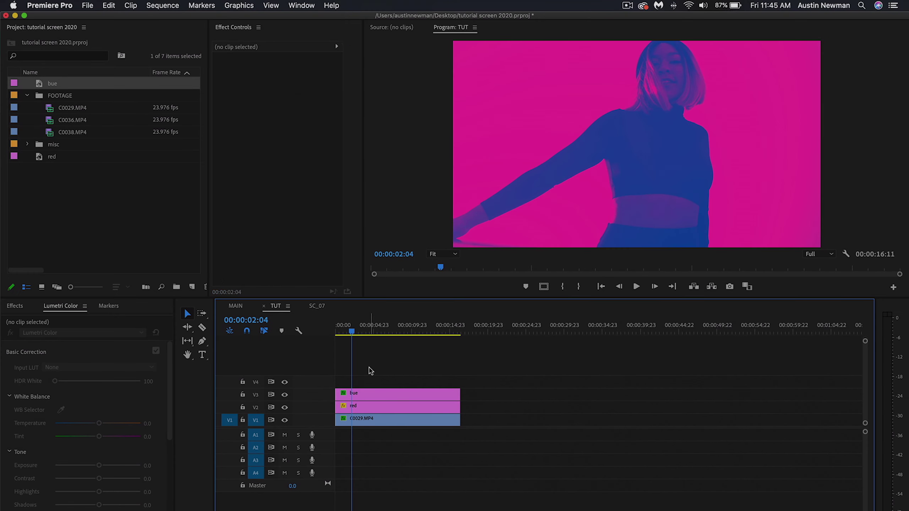
- Delete the blue matte from V3, change the red matte's color to a bright green, and play the result
{"action": "left_click", "coordinate": [367, 396]}
{"action": "key", "text": "Delete"}
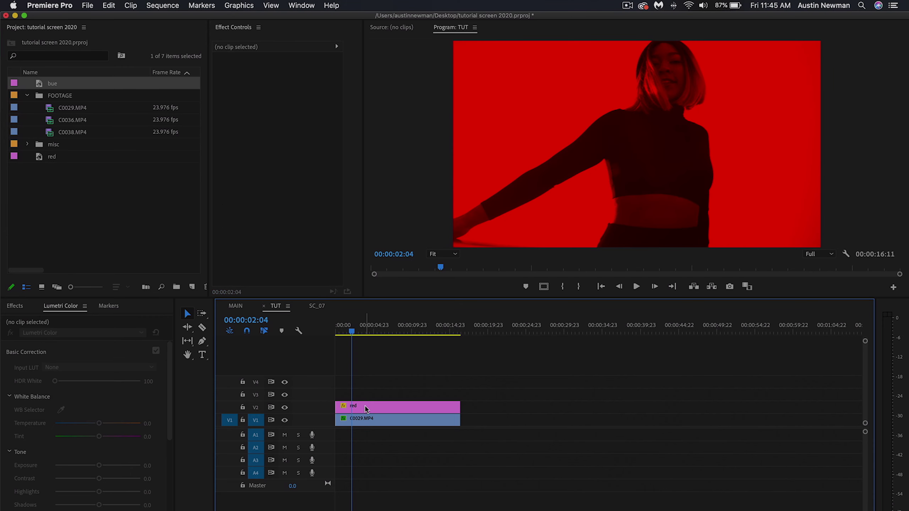
{"action": "double_click", "coordinate": [366, 409]}
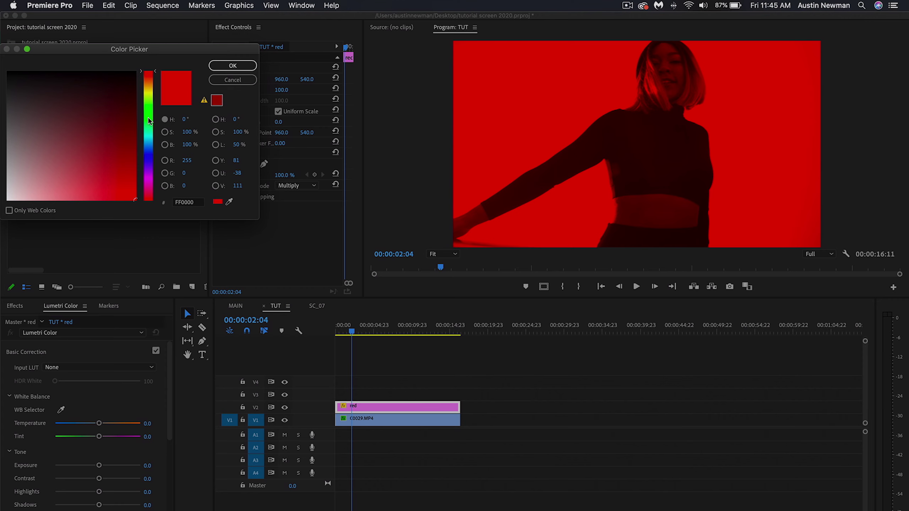
{"action": "left_click", "coordinate": [149, 121]}
{"action": "key", "text": "Return"}
{"action": "key", "text": "space"}
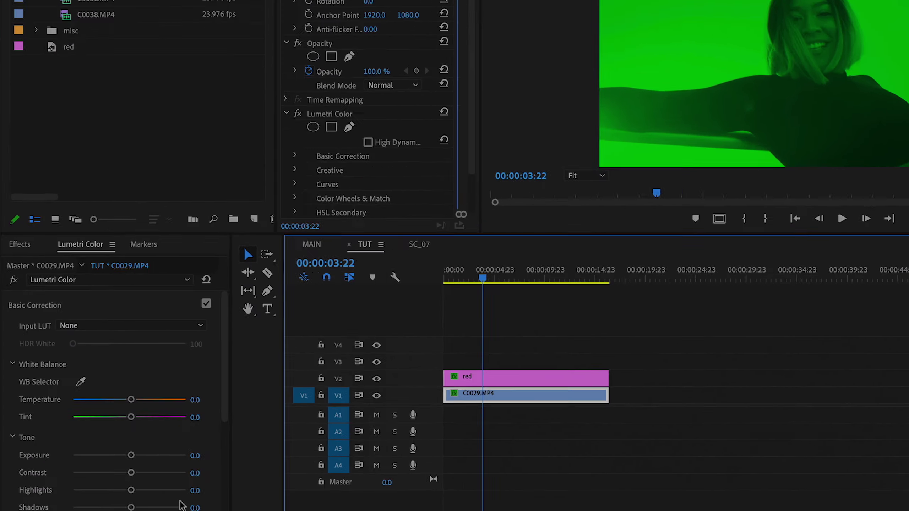
- Set the Lumetri contrast of the C0029.MP4 clip to 84.6 and scrub through several frames to check the look
{"action": "left_click_drag", "start_coordinate": [98, 479], "coordinate": [133, 479]}
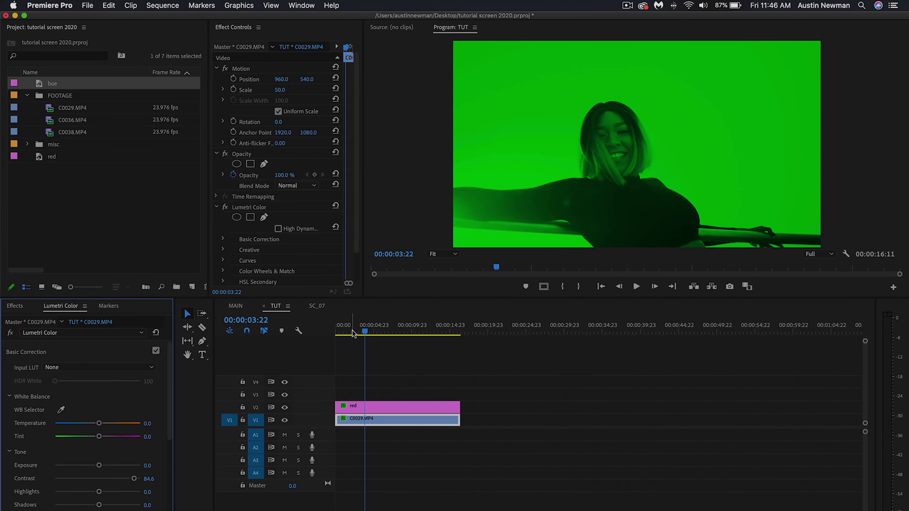
{"action": "left_click_drag", "start_coordinate": [371, 328], "coordinate": [377, 328]}
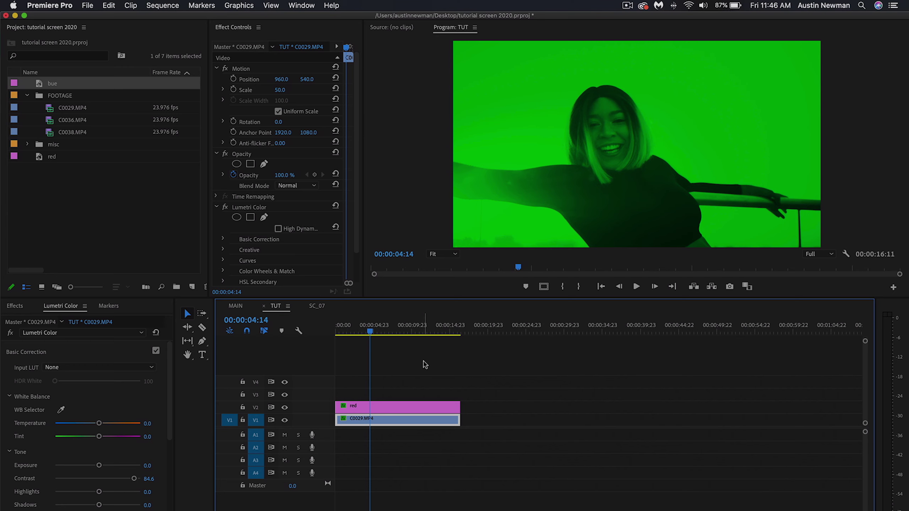
{"action": "left_click", "coordinate": [380, 332]}
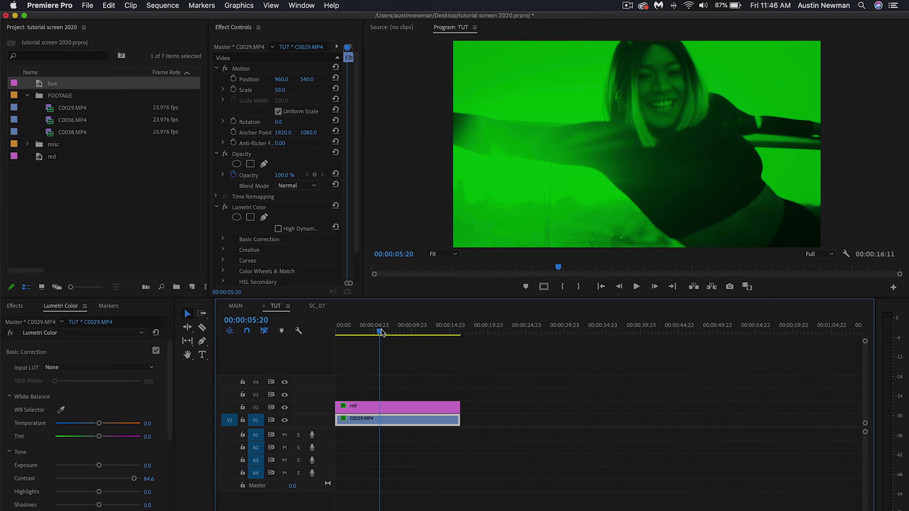
{"action": "mouse_move", "coordinate": [380, 333]}
{"action": "left_mouse_down"}
{"action": "mouse_move", "coordinate": [413, 328]}
{"action": "mouse_move", "coordinate": [377, 332]}
{"action": "left_mouse_up"}
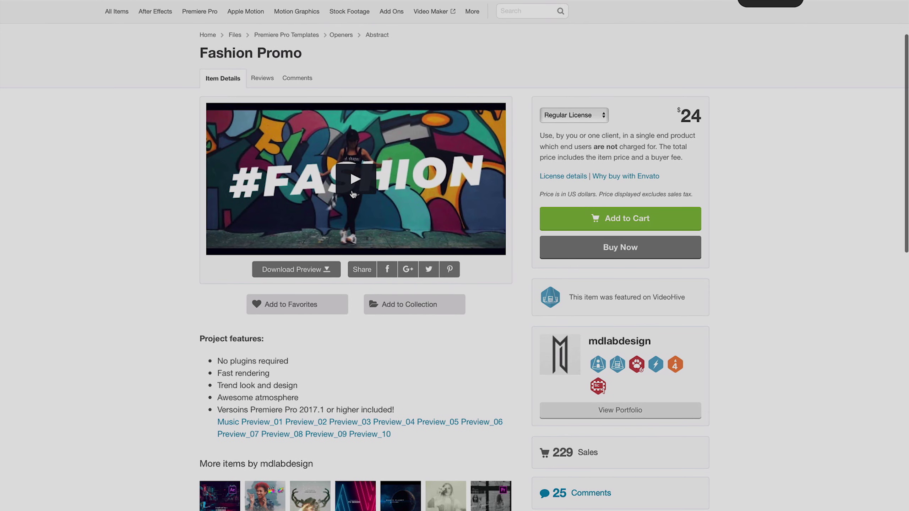
- Play the Fashion Promo template preview on VideoHive and open the nested SHOT_07 placeholder from the SC_07 sequence in Premiere Pro
{"action": "left_click", "coordinate": [354, 194]}
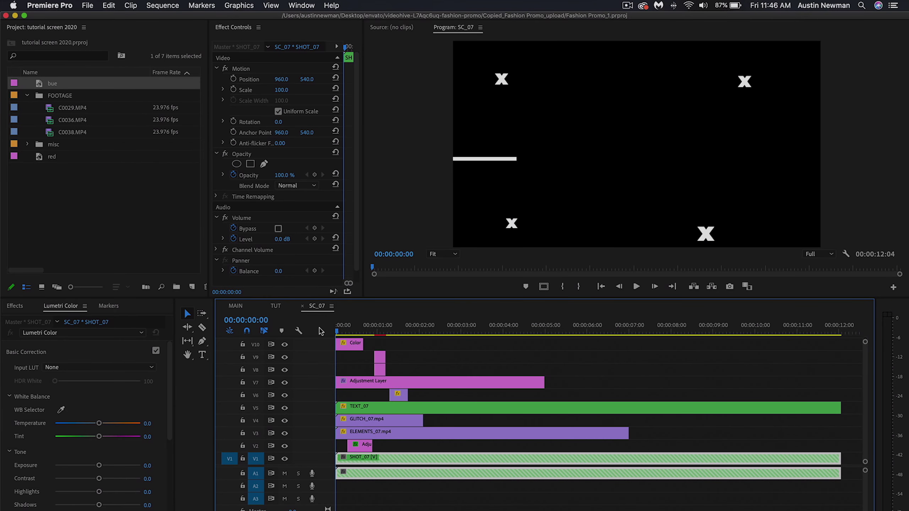
{"action": "left_click", "coordinate": [401, 333]}
{"action": "left_click", "coordinate": [338, 333]}
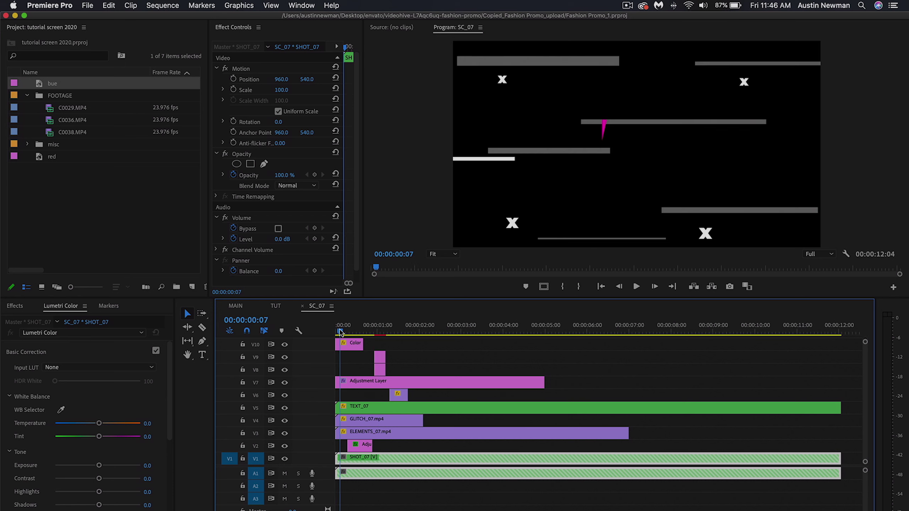
{"action": "double_click", "coordinate": [387, 460]}
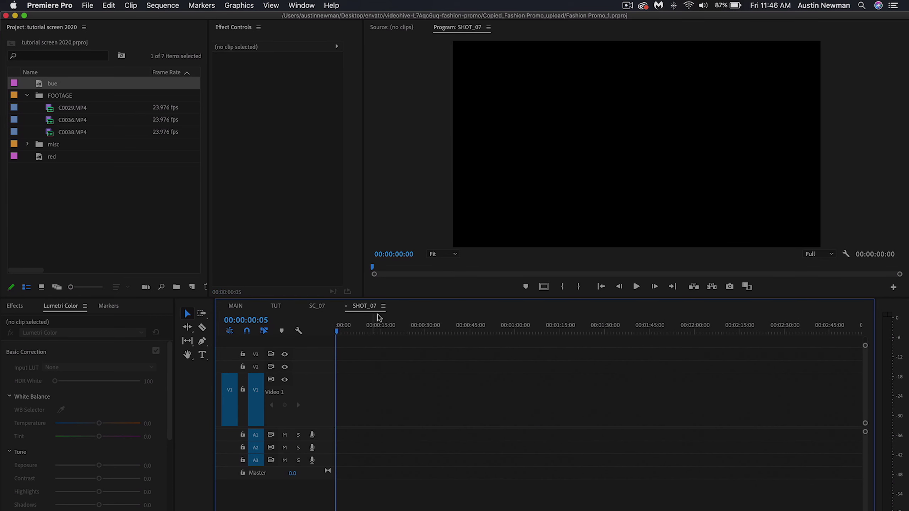
- Copy the C0029.MP4 clip and its green matte from the TUT sequence to the start of SHOT_07, and return to SC_07
{"action": "left_click", "coordinate": [276, 306]}
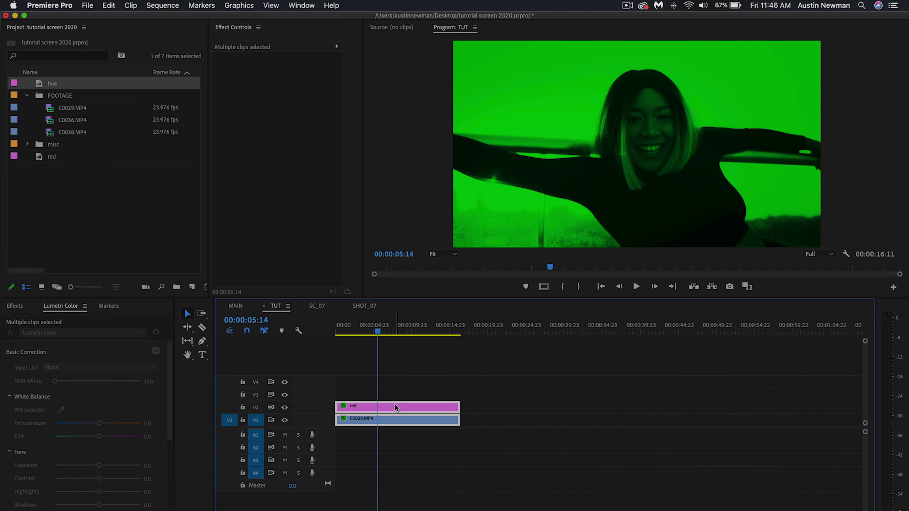
{"action": "left_click", "coordinate": [410, 393]}
{"action": "left_click_drag", "start_coordinate": [386, 379], "coordinate": [412, 433]}
{"action": "left_click", "coordinate": [365, 306]}
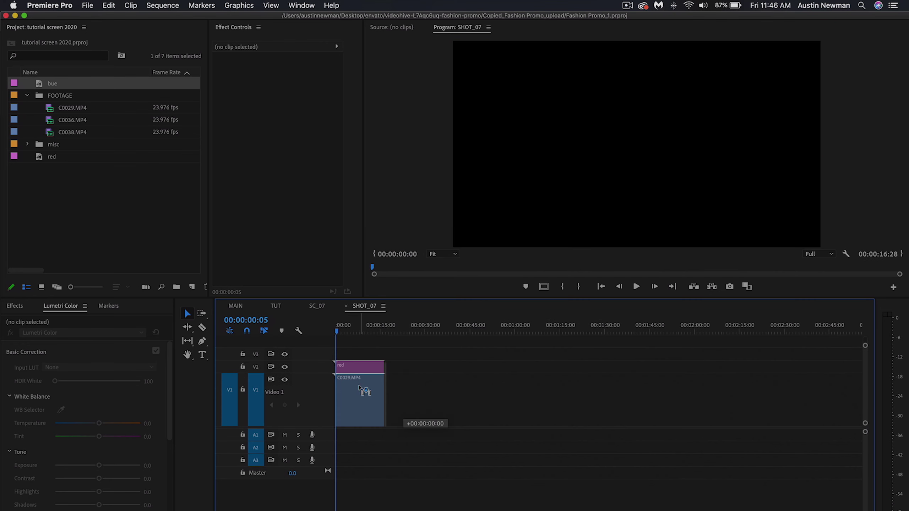
{"action": "left_click_drag", "start_coordinate": [359, 329], "coordinate": [320, 324]}
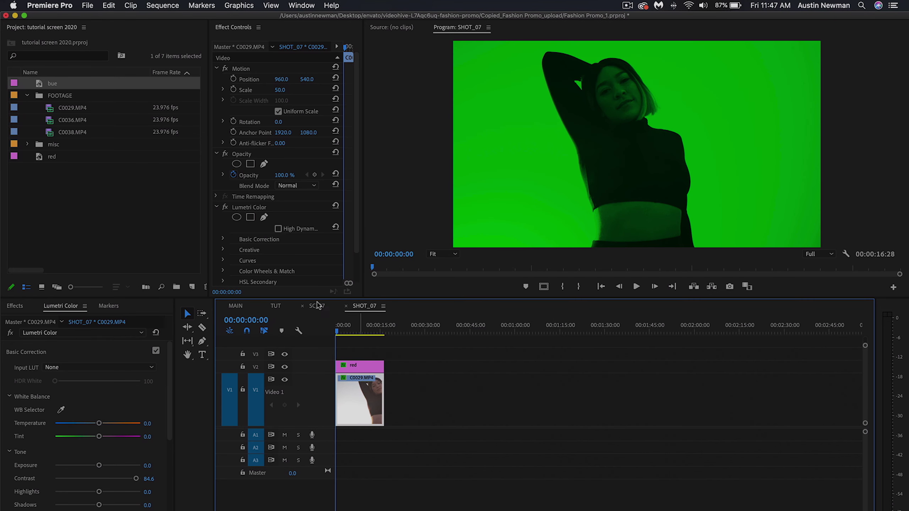
{"action": "left_click", "coordinate": [319, 309]}
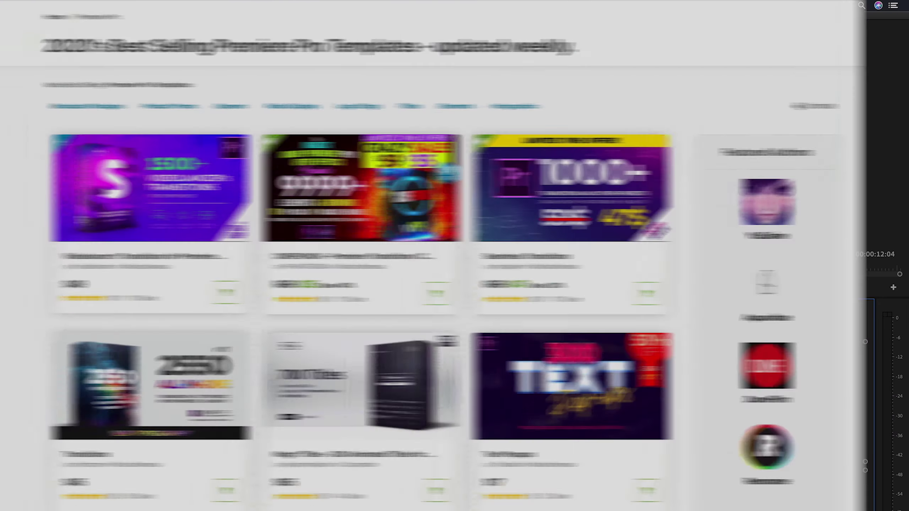
- Review the Envato template listings and subscription pricing in the browser, and play the Fashion Promo preview video
{"action": "scroll", "coordinate": [26, 344], "scroll_direction": "down", "scroll_amount": 5}
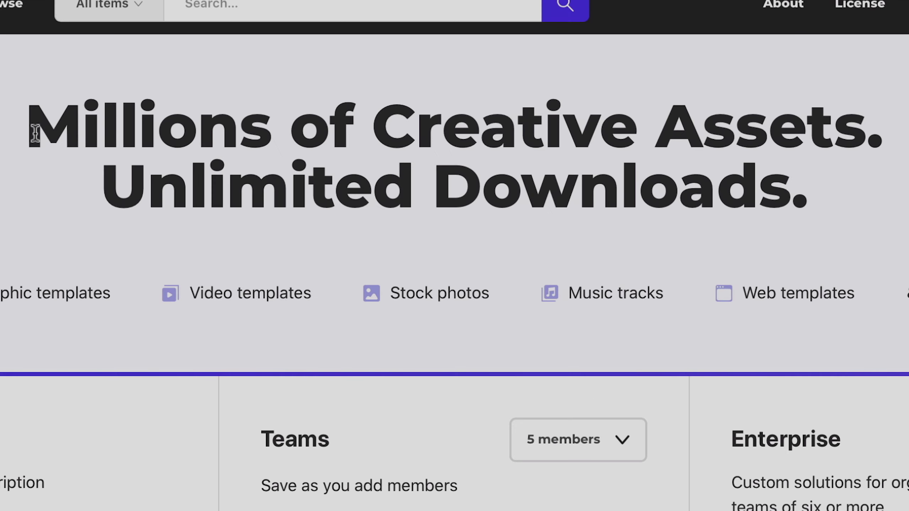
{"action": "left_click_drag", "start_coordinate": [31, 134], "coordinate": [808, 194]}
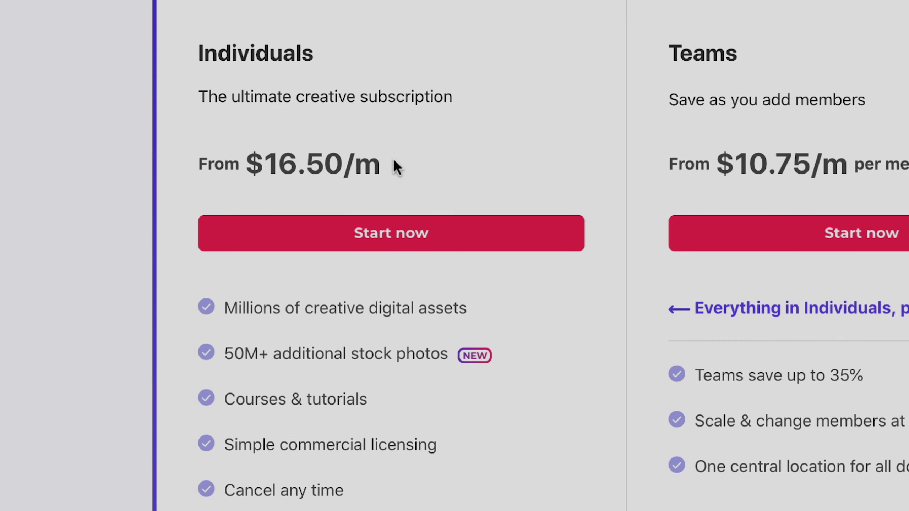
{"action": "left_click_drag", "start_coordinate": [219, 167], "coordinate": [197, 166]}
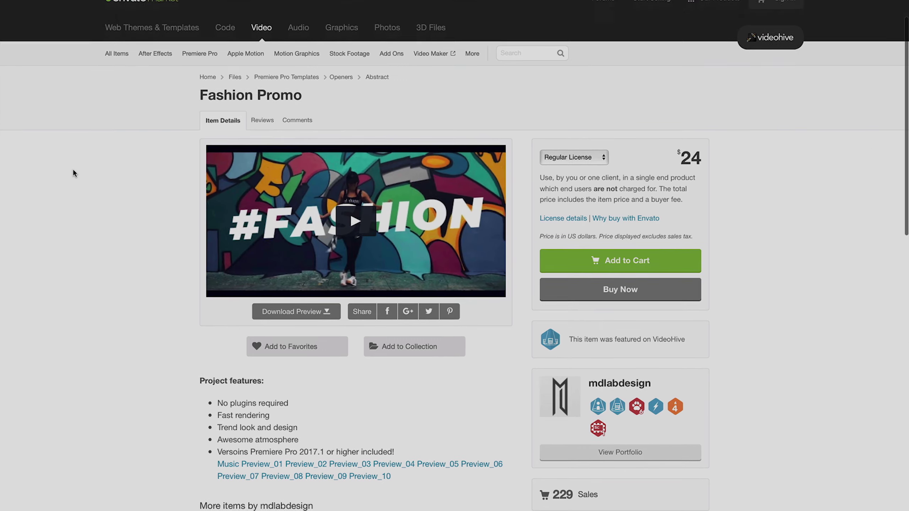
{"action": "scroll", "coordinate": [73, 172], "scroll_direction": "down", "scroll_amount": 2}
{"action": "left_click", "coordinate": [354, 179]}
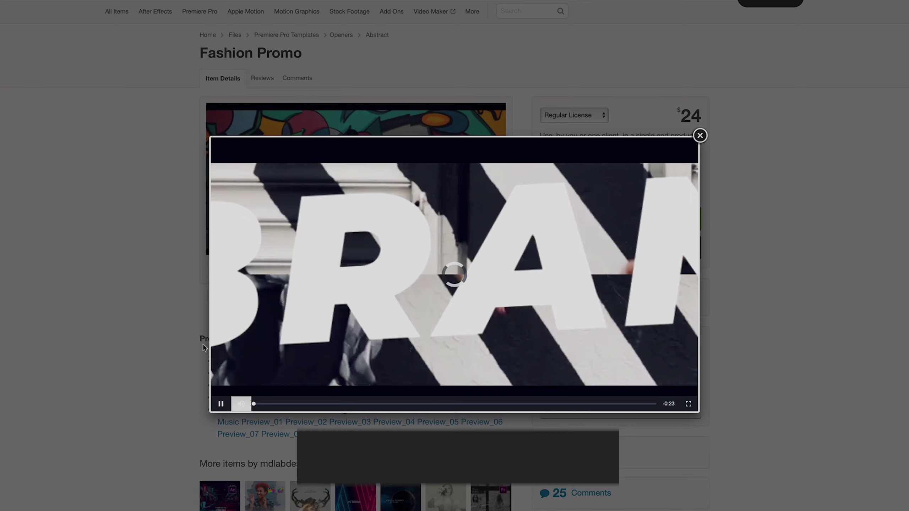